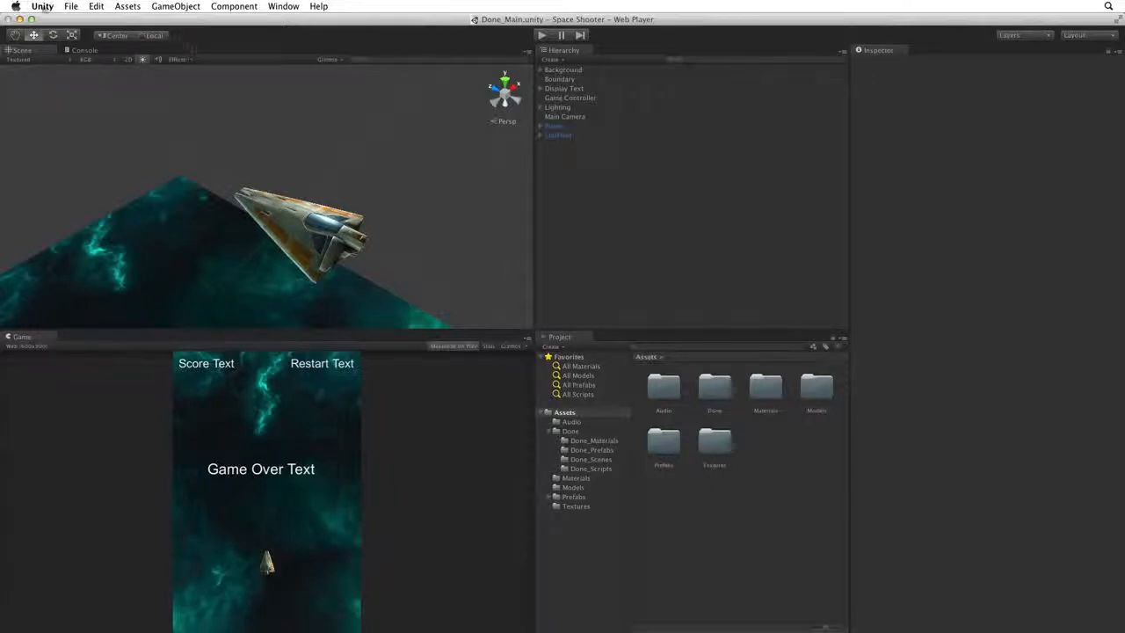
Create a new 3D project named Space Shooter on the Desktop, without importing any of the listed packages.
left_click(72, 6)
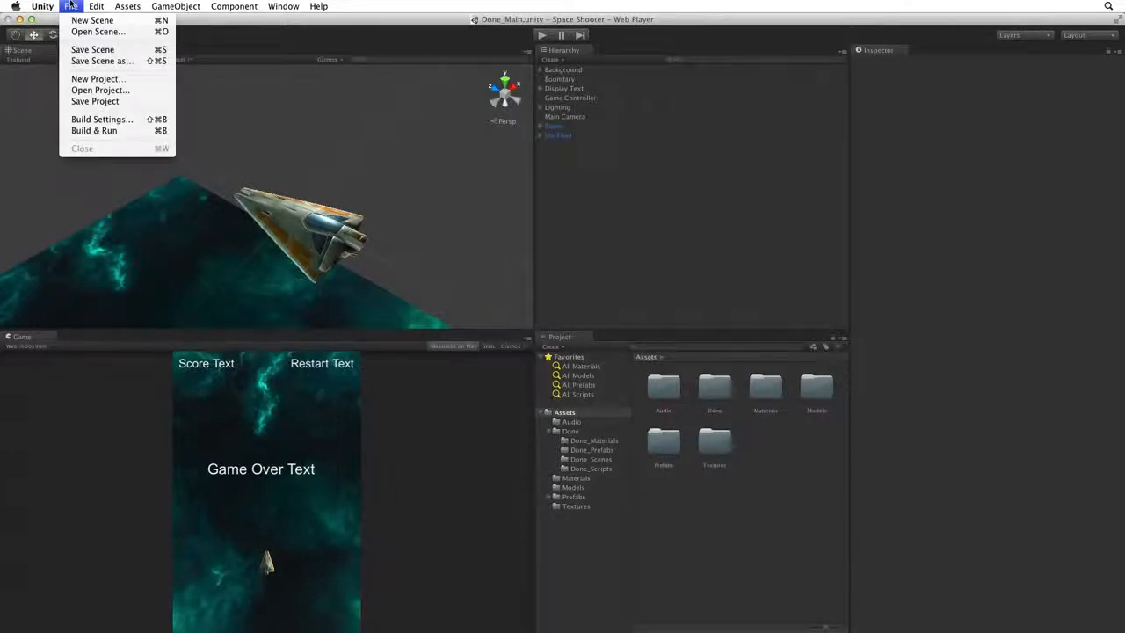
left_click(137, 85)
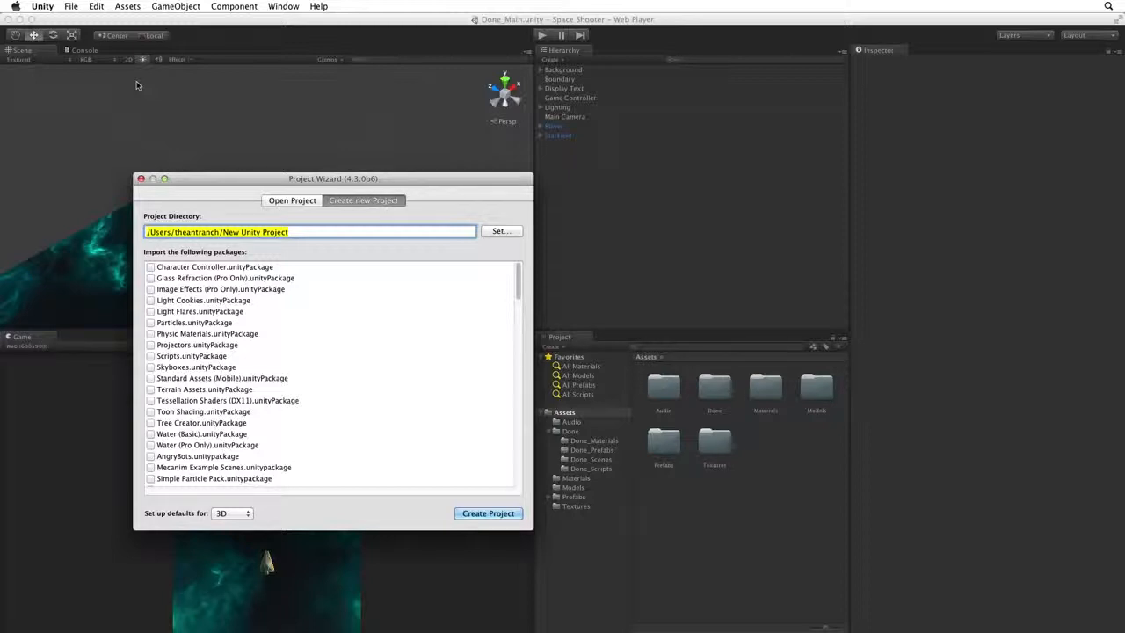
left_click(499, 232)
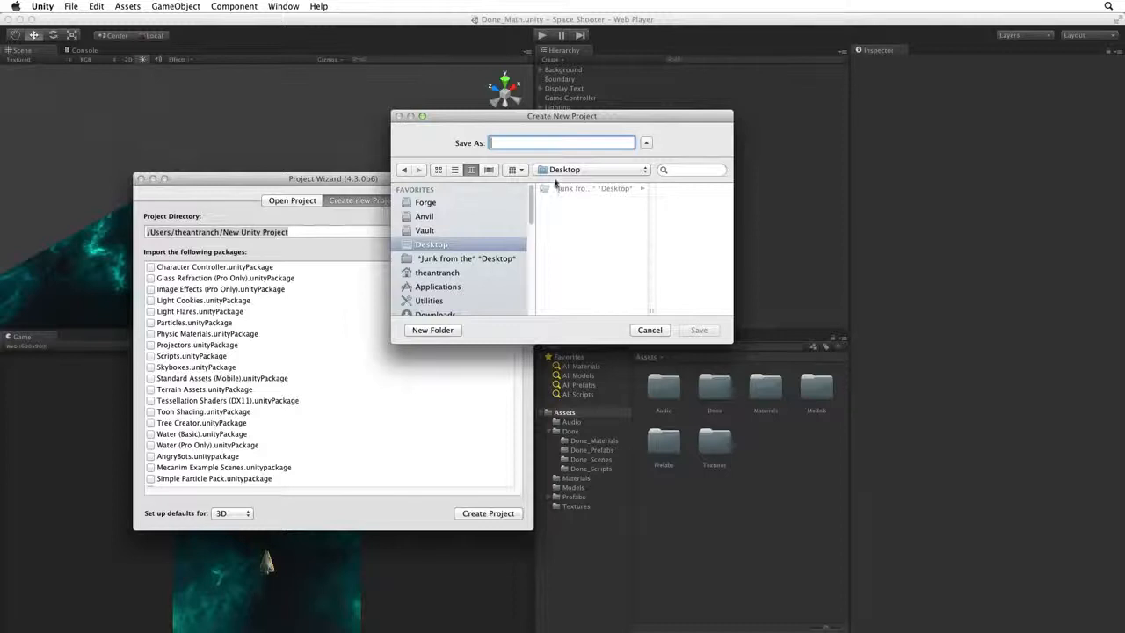
type("Space Shooter")
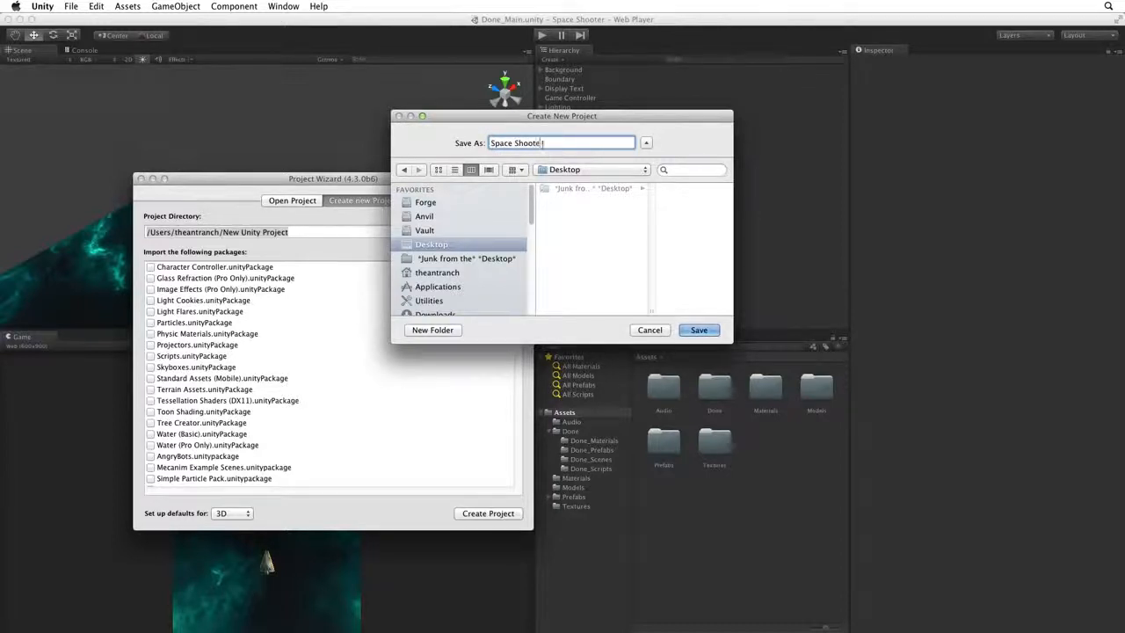
key("Return")
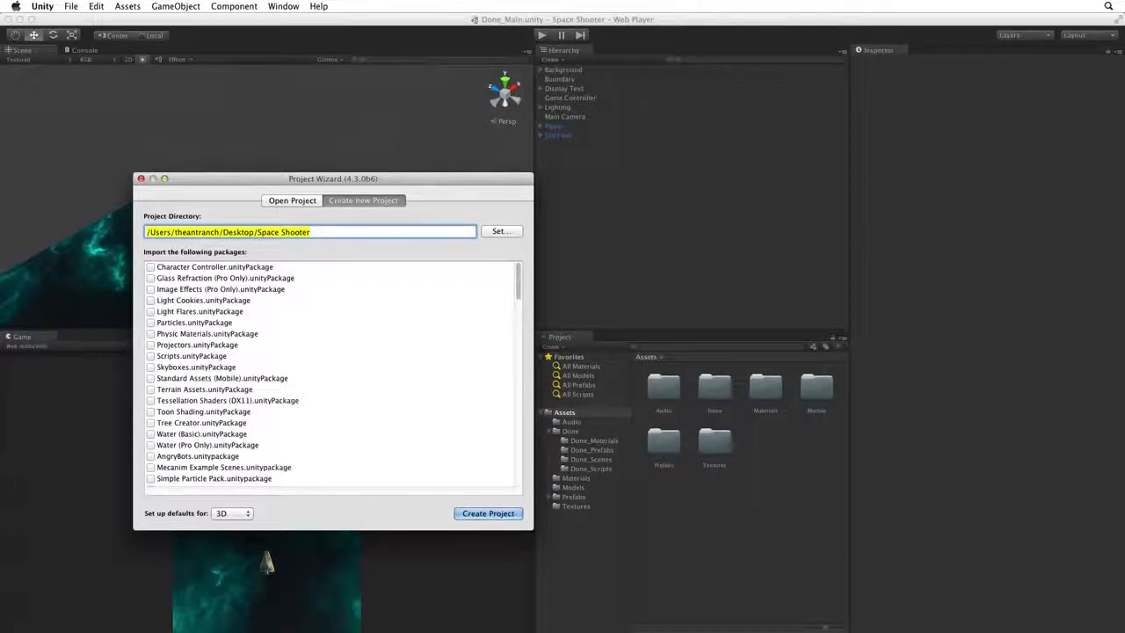
key("F11")
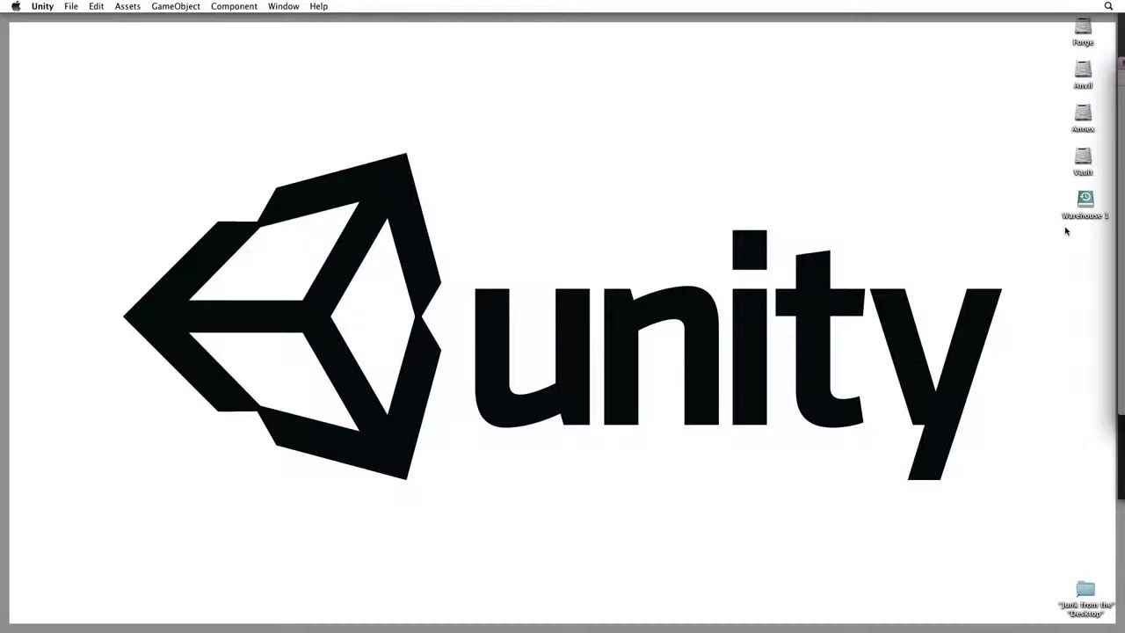
key("F11")
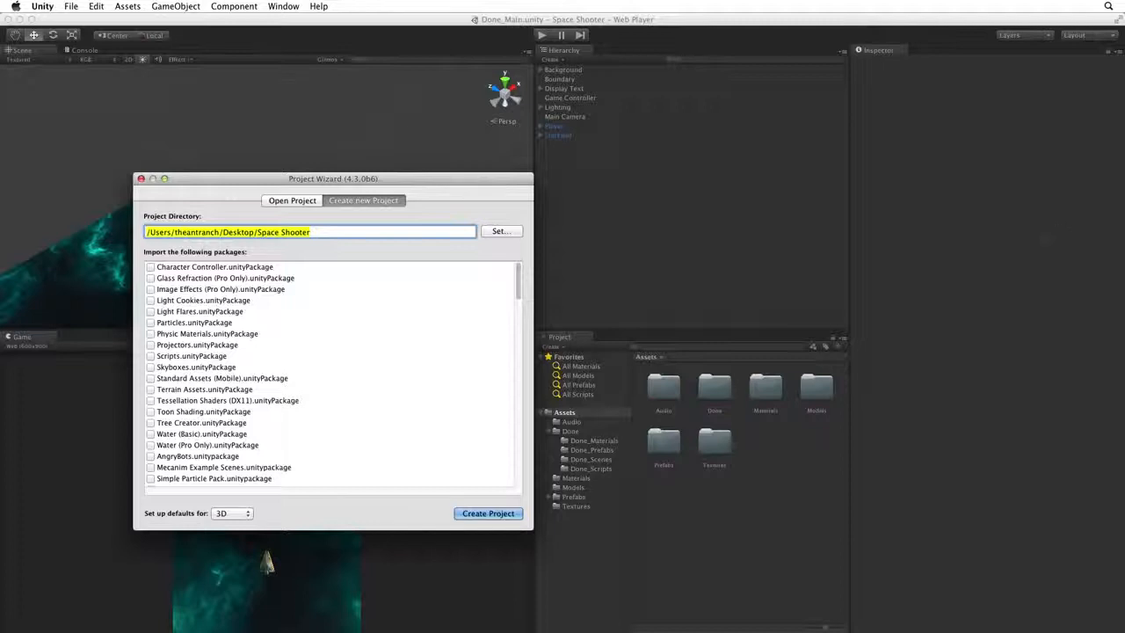
left_click(488, 514)
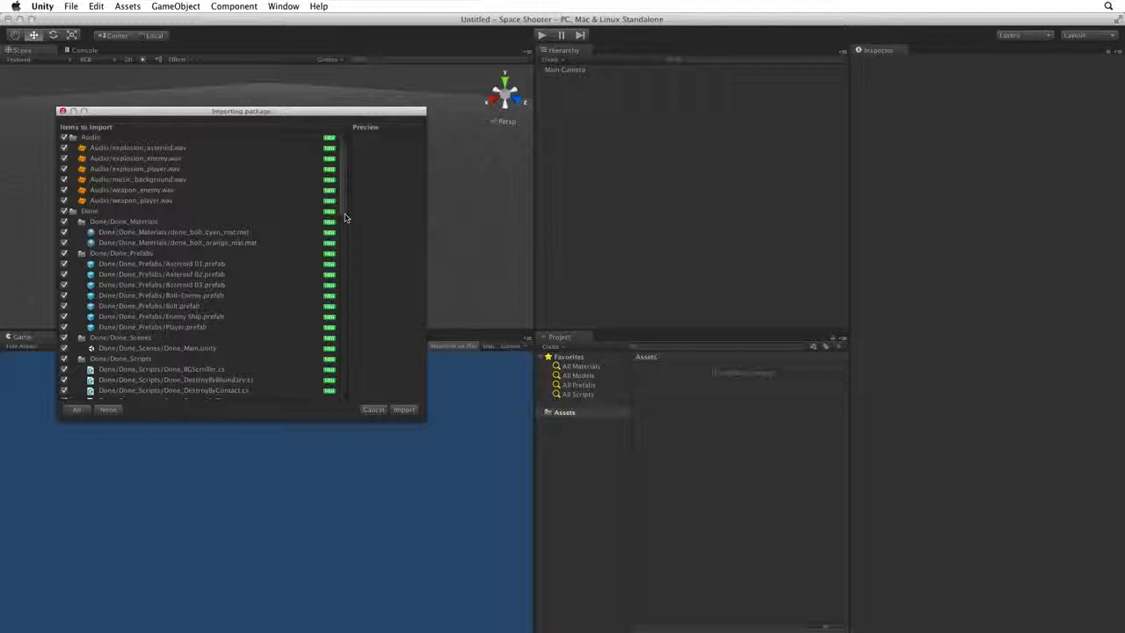
Import all items of the asset package, from Audio through Textures, into the new project.
left_click_drag(343, 208, 338, 396)
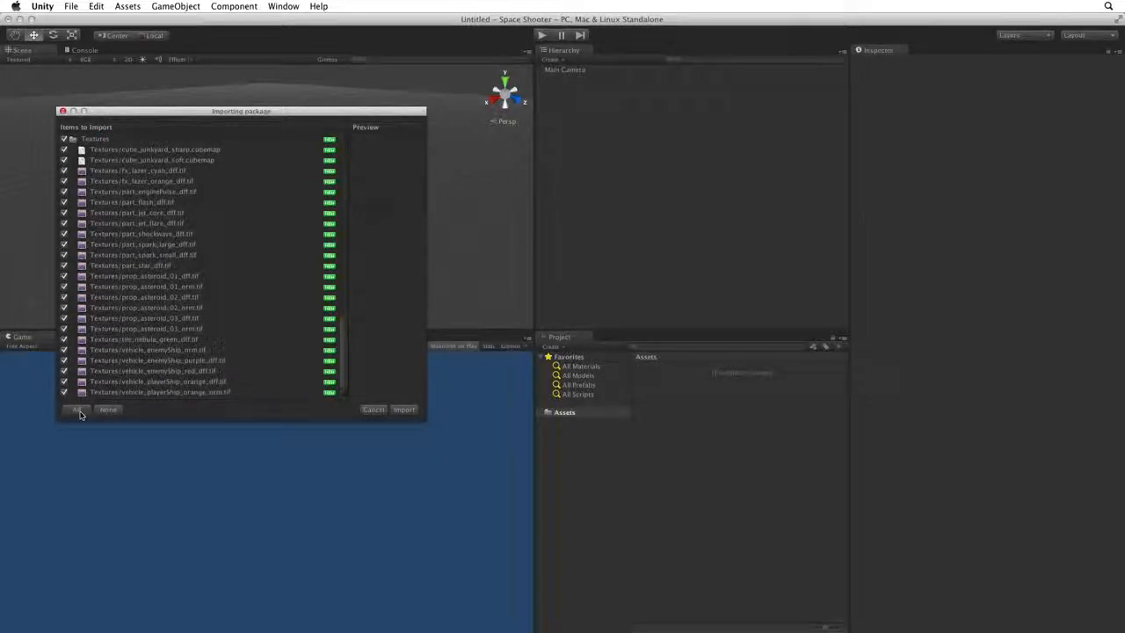
left_click(402, 410)
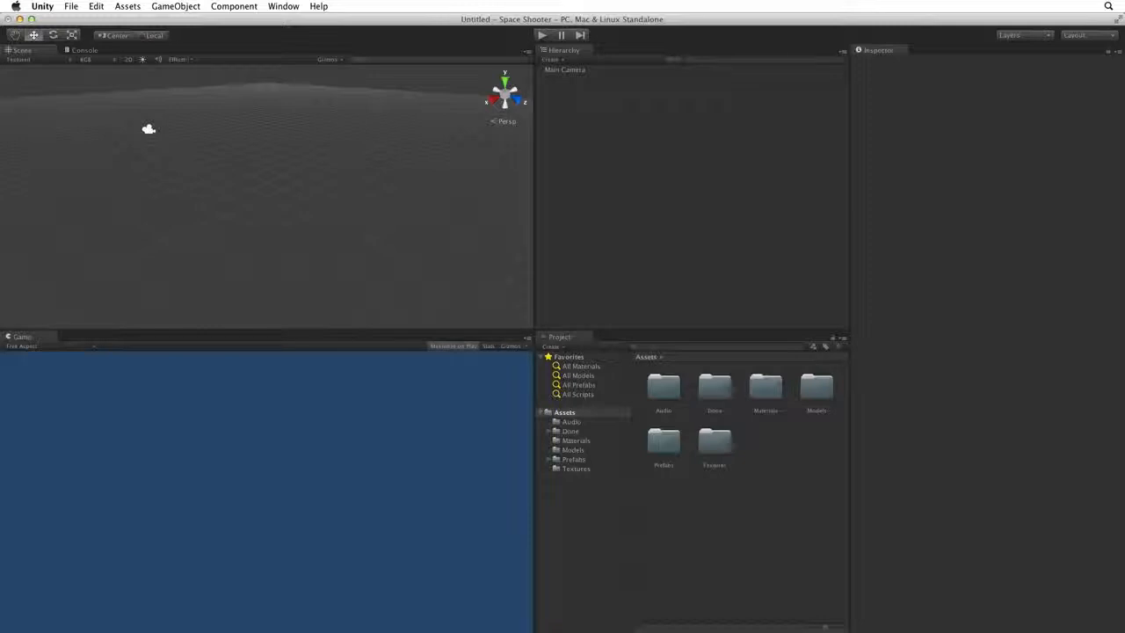
Look through the Done folder's scenes, scripts and prefabs subfolders, and return to the Assets root.
left_click(567, 431)
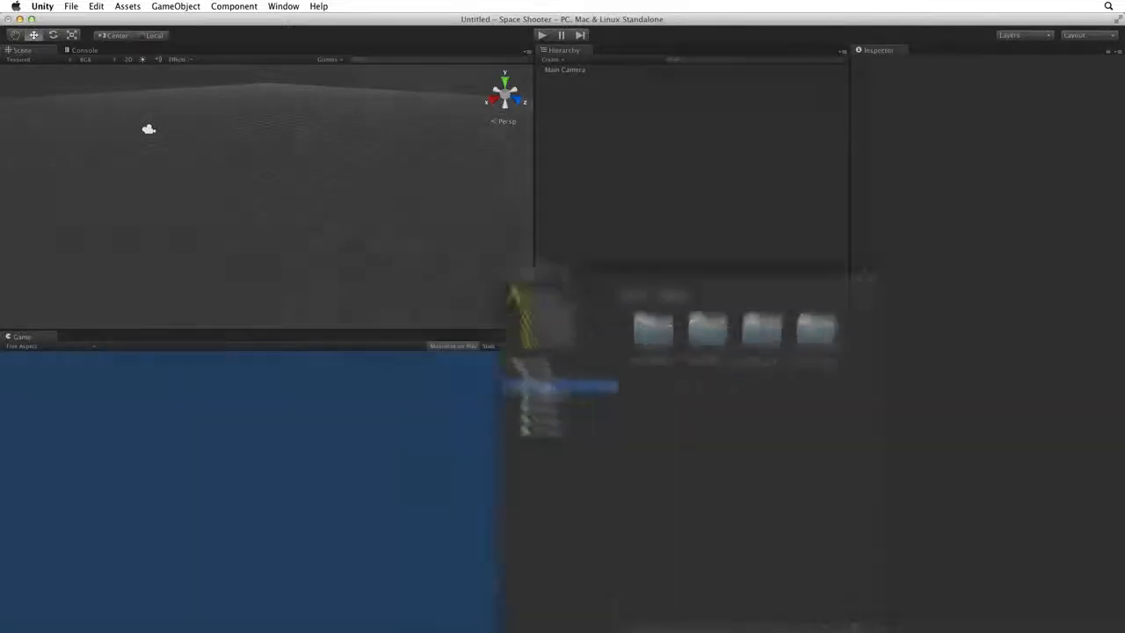
left_click(471, 311)
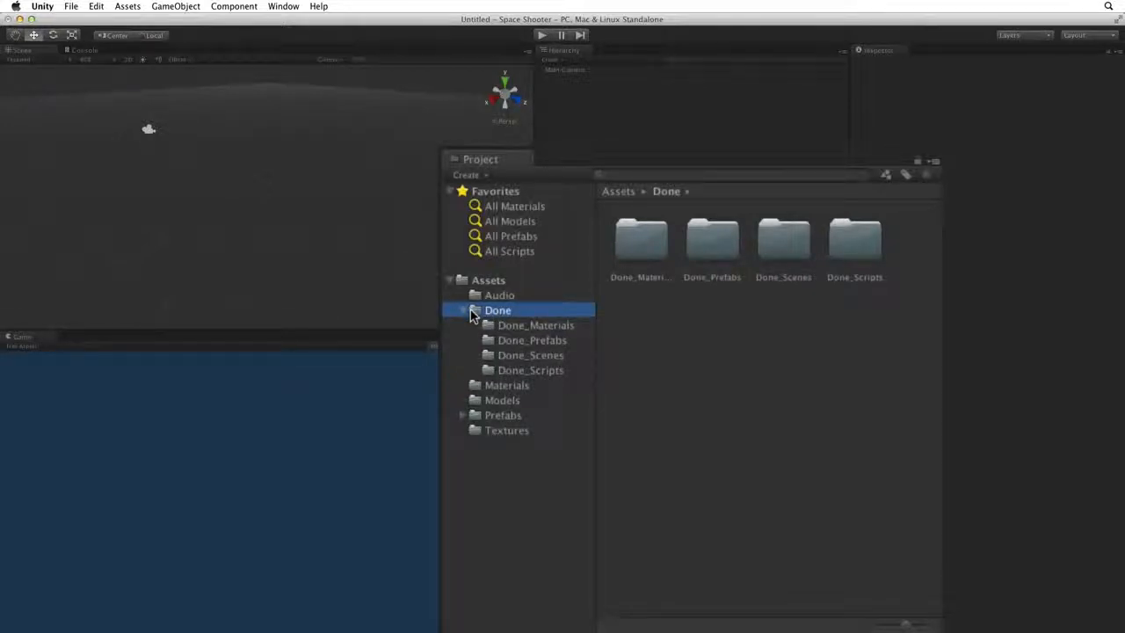
left_click(540, 356)
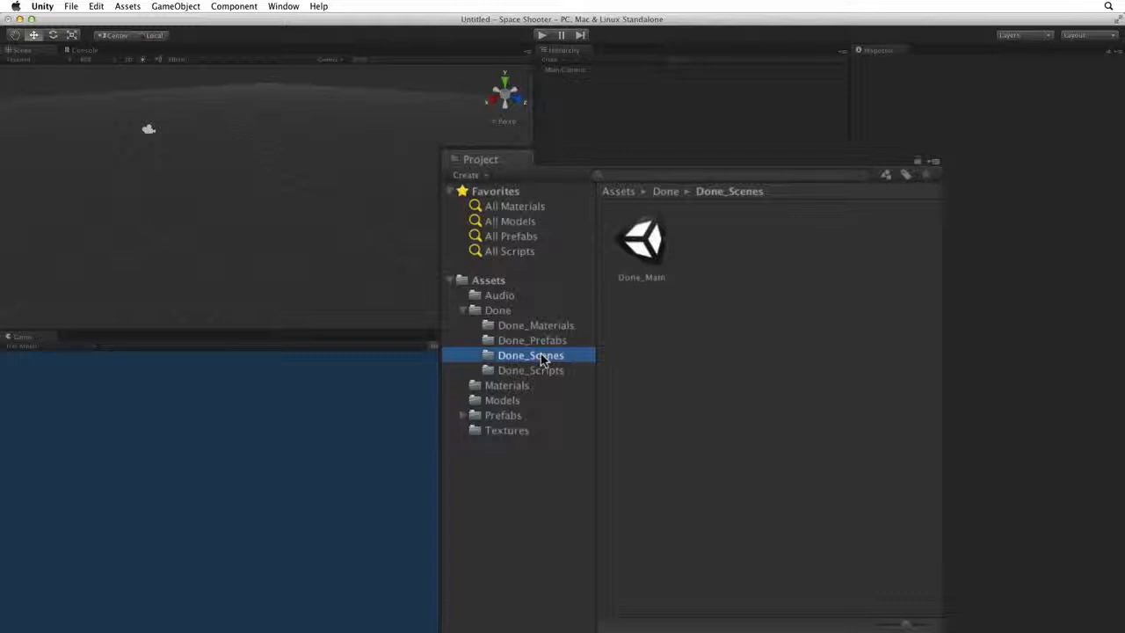
left_click(557, 376)
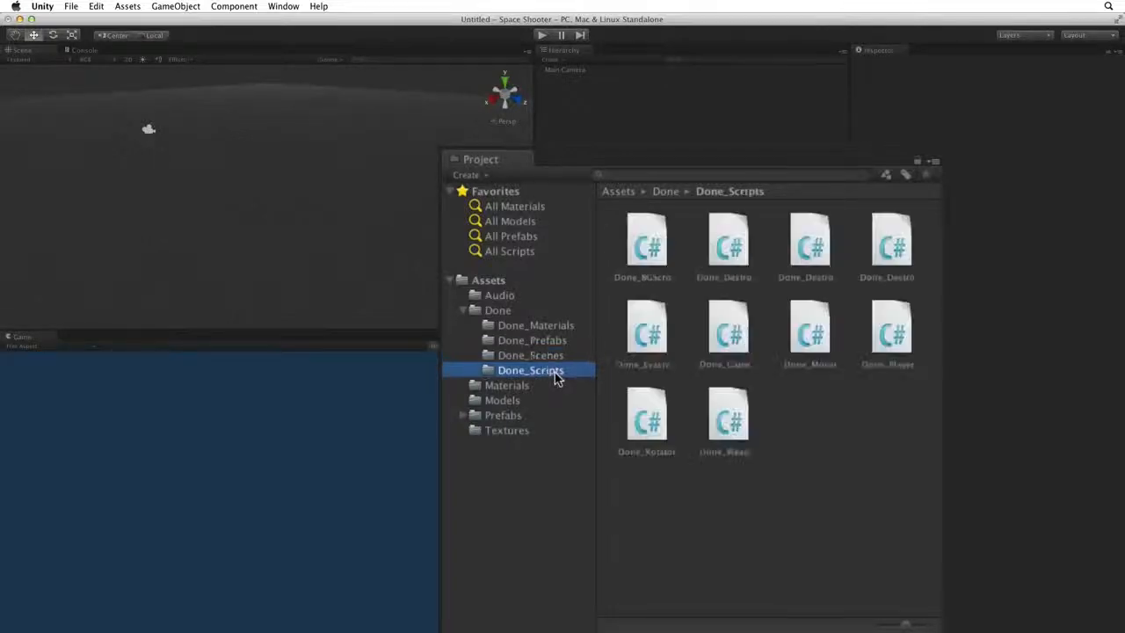
left_click(554, 342)
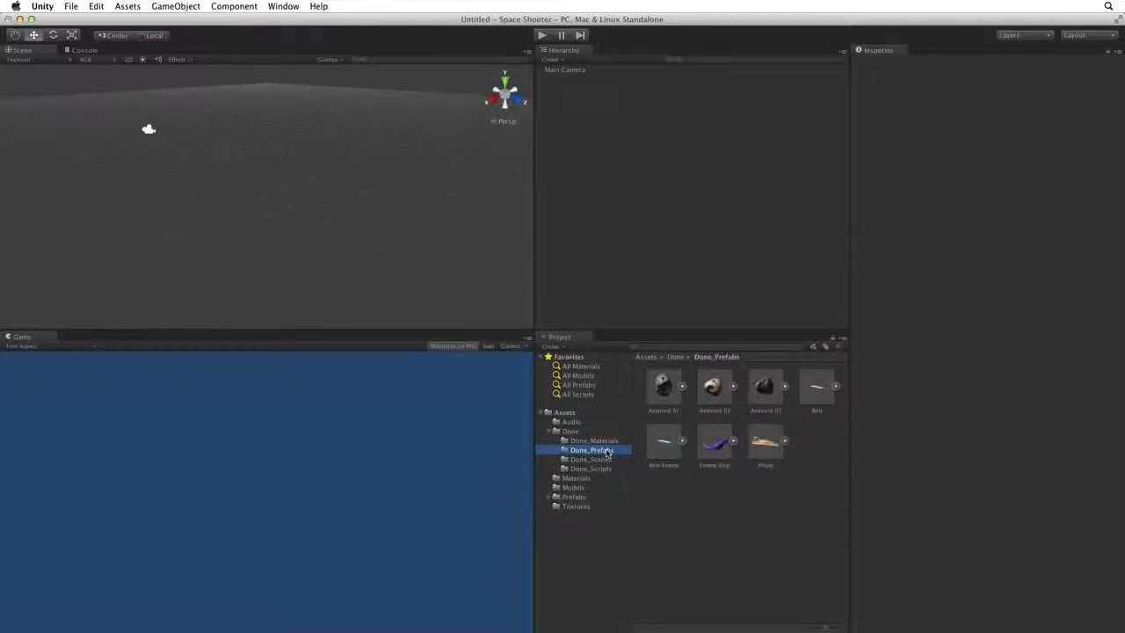
left_click(563, 413)
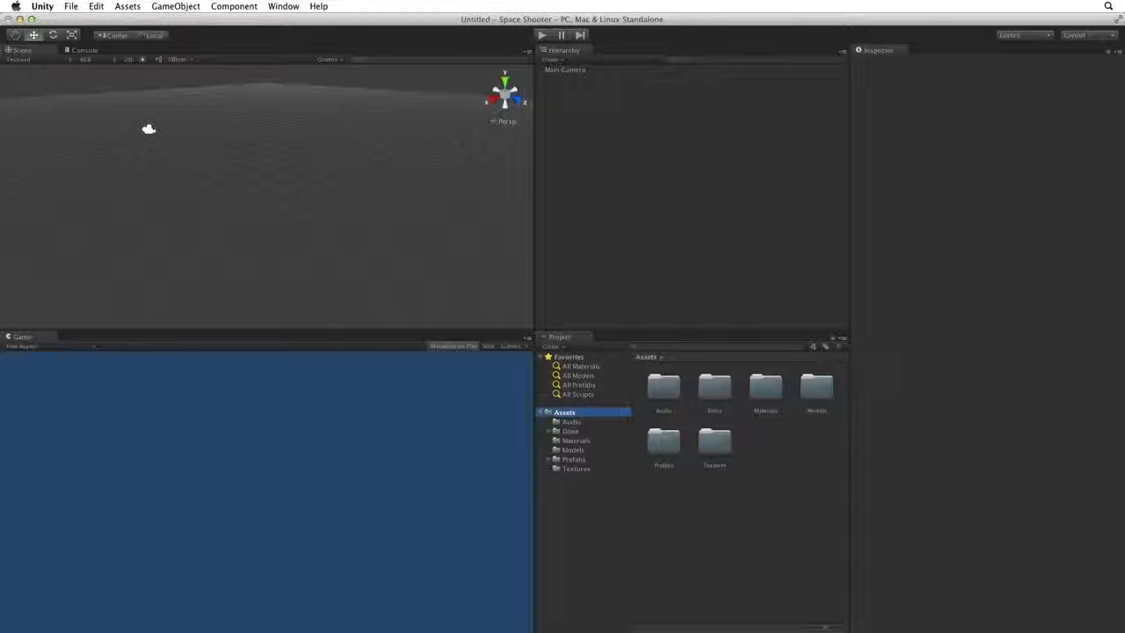
Start saving the current scene and create a folder named _Scenes inside the project's Assets folder.
left_click(71, 6)
left_click(135, 53)
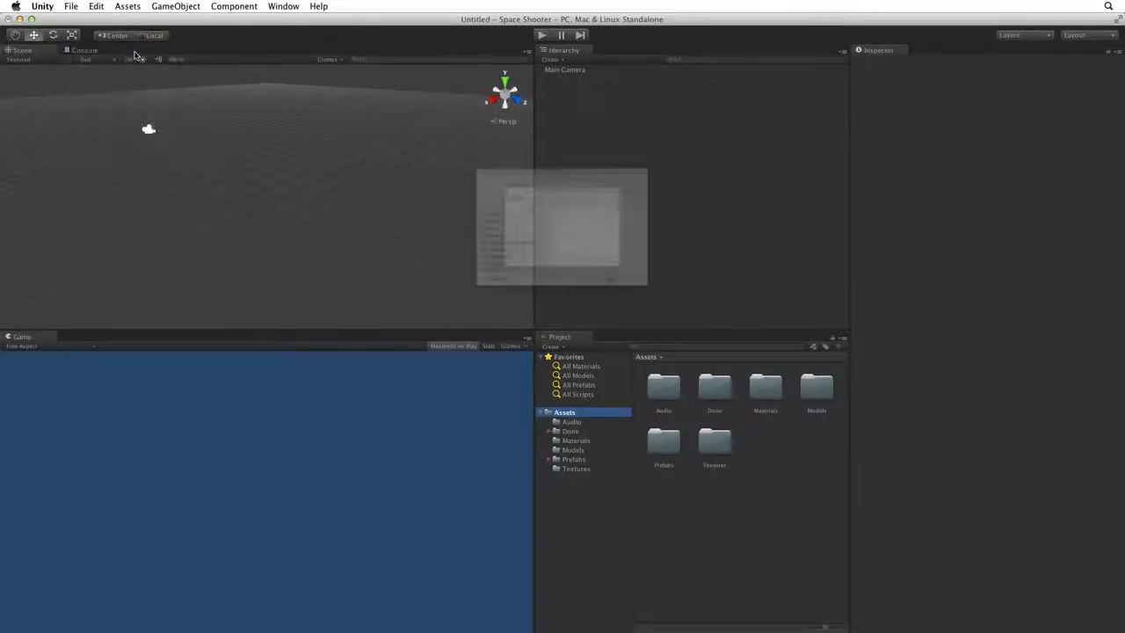
left_click_drag(739, 343, 794, 348)
left_click(623, 189)
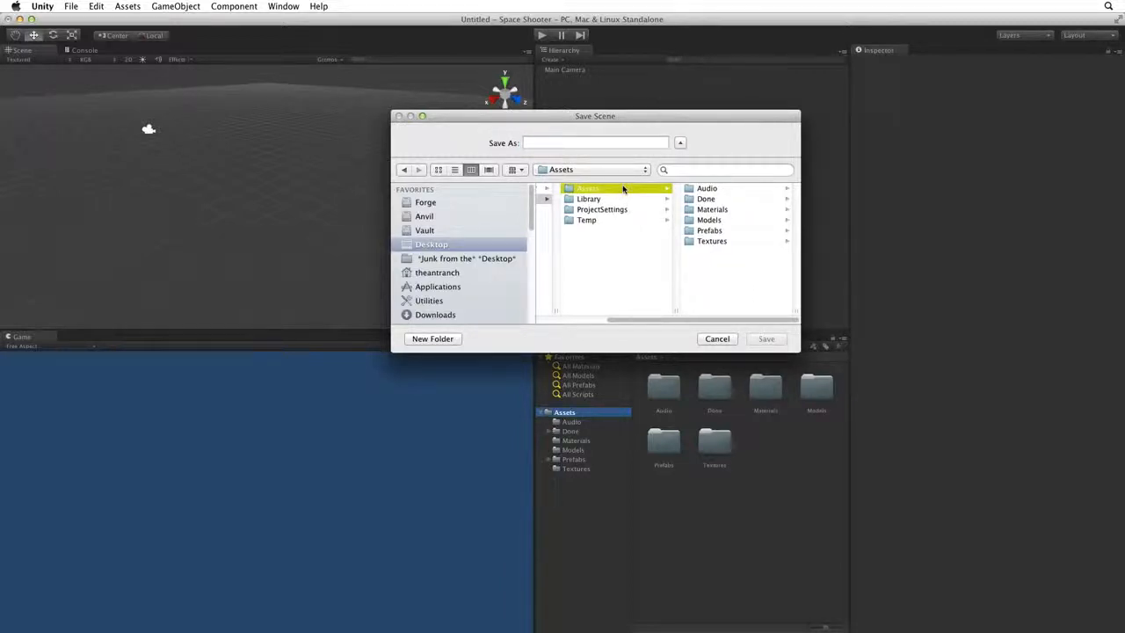
left_click(442, 338)
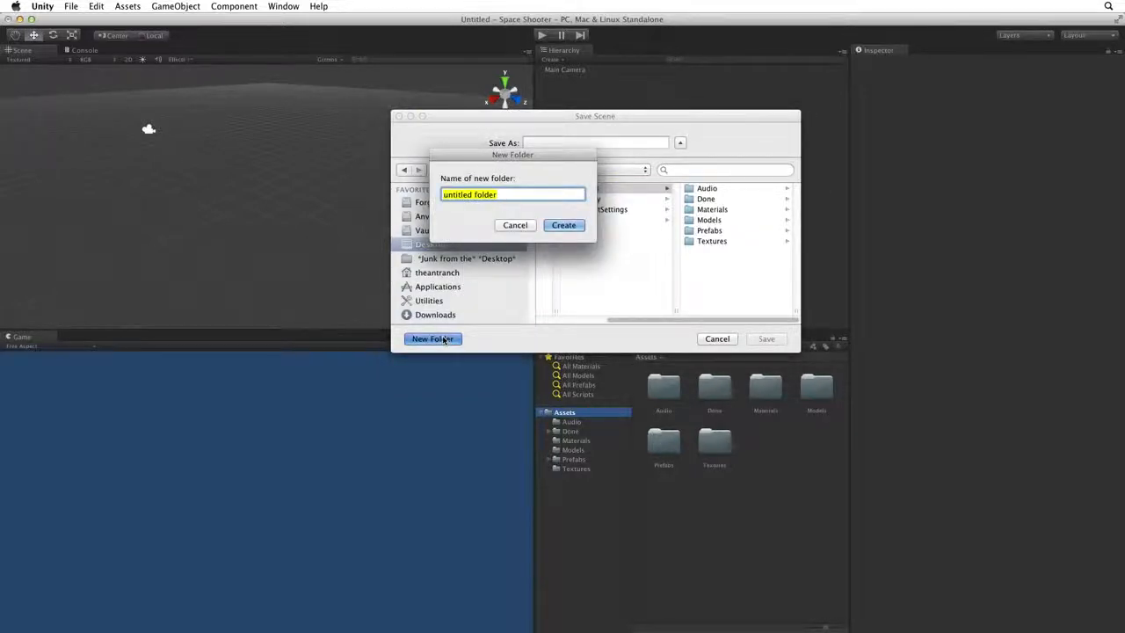
key("BackSpace")
type("_Scenes")
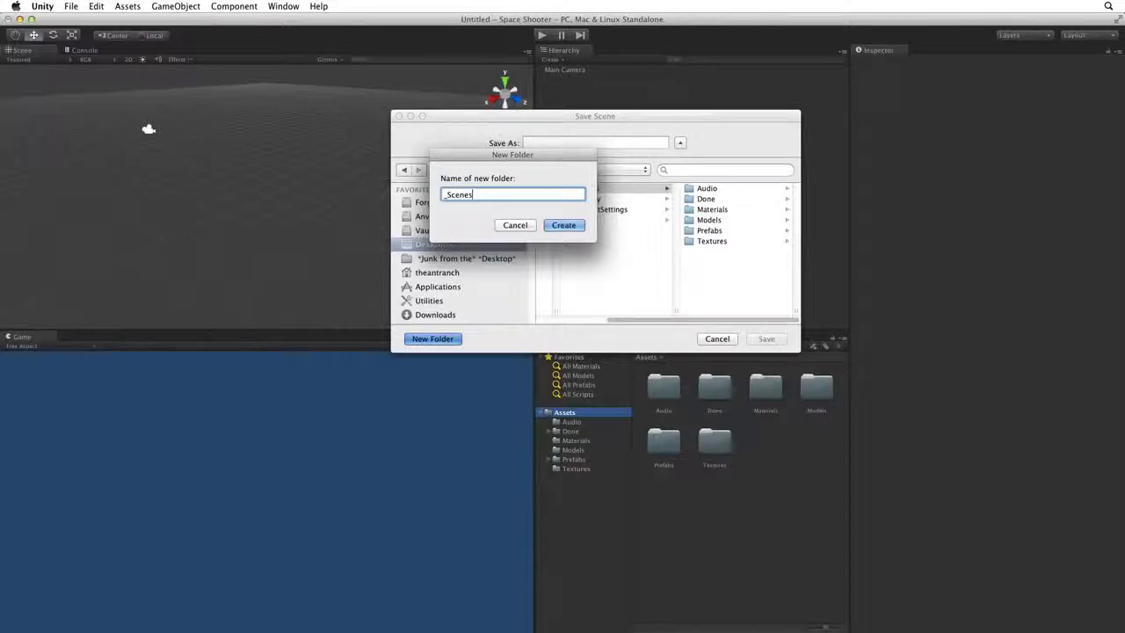
key("Return")
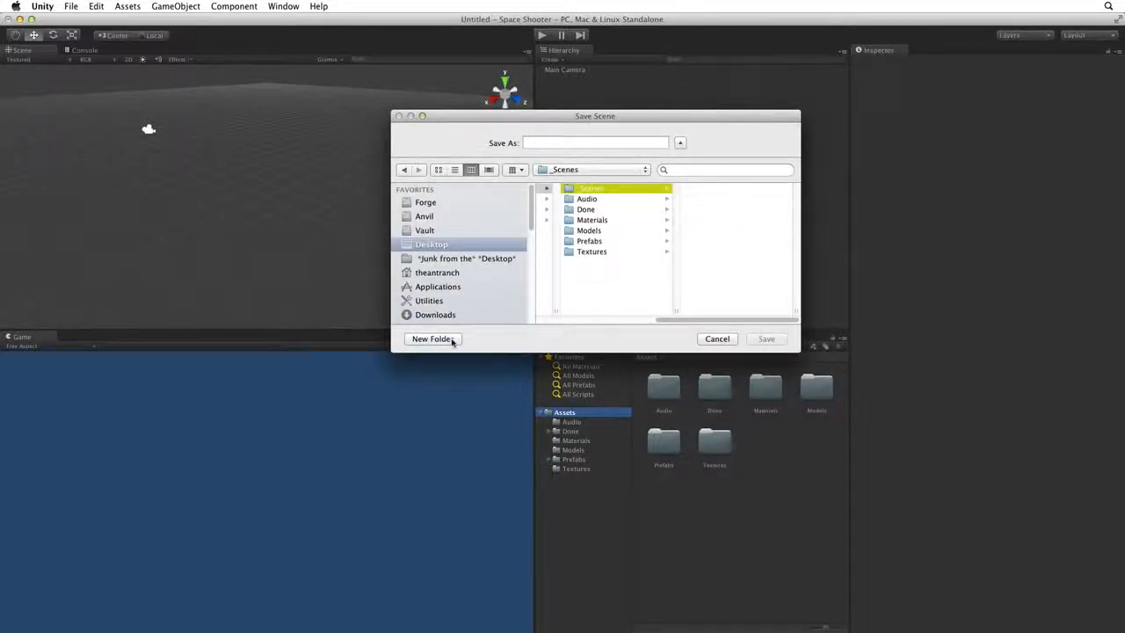
Save the scene as Main in the _Scenes folder and select the saved scene asset in the project.
left_click(546, 142)
type("Main")
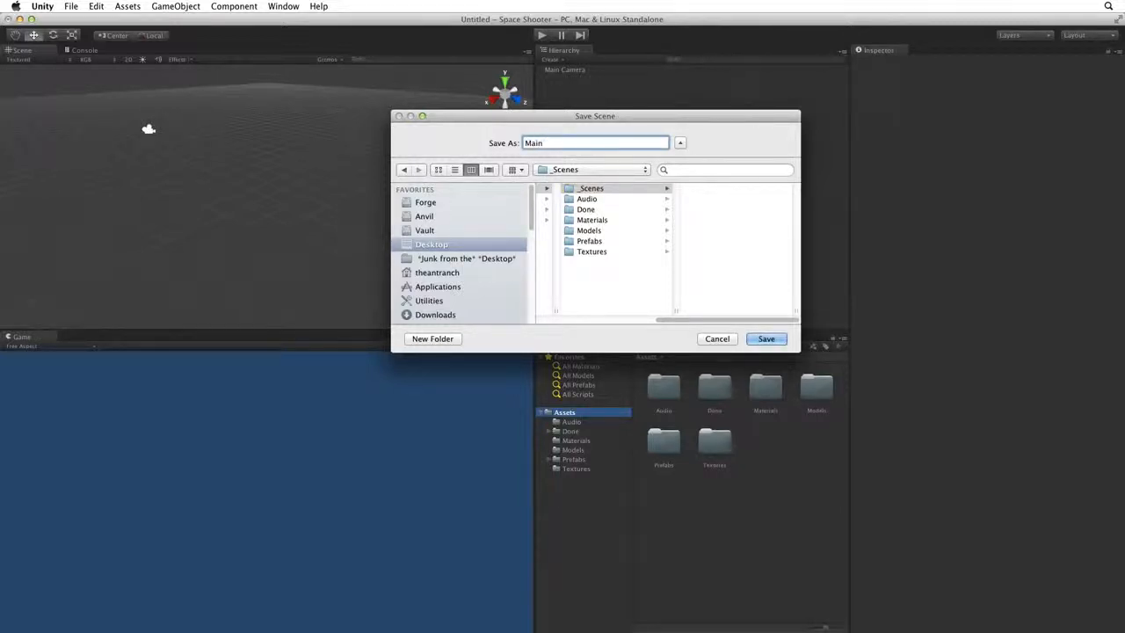
key("Return")
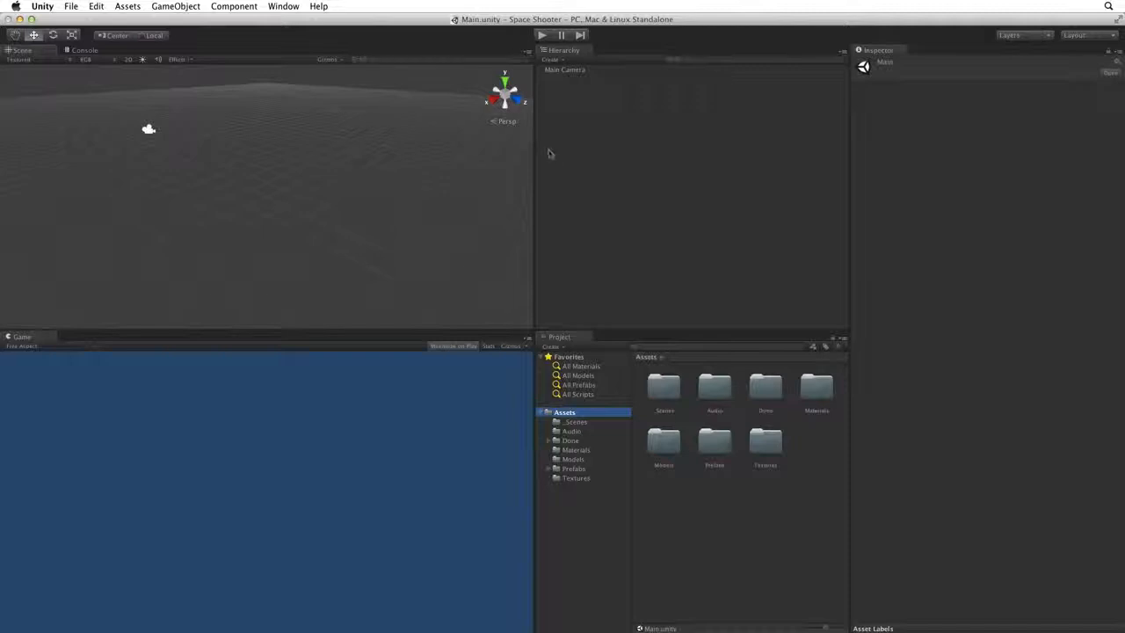
left_click(576, 423)
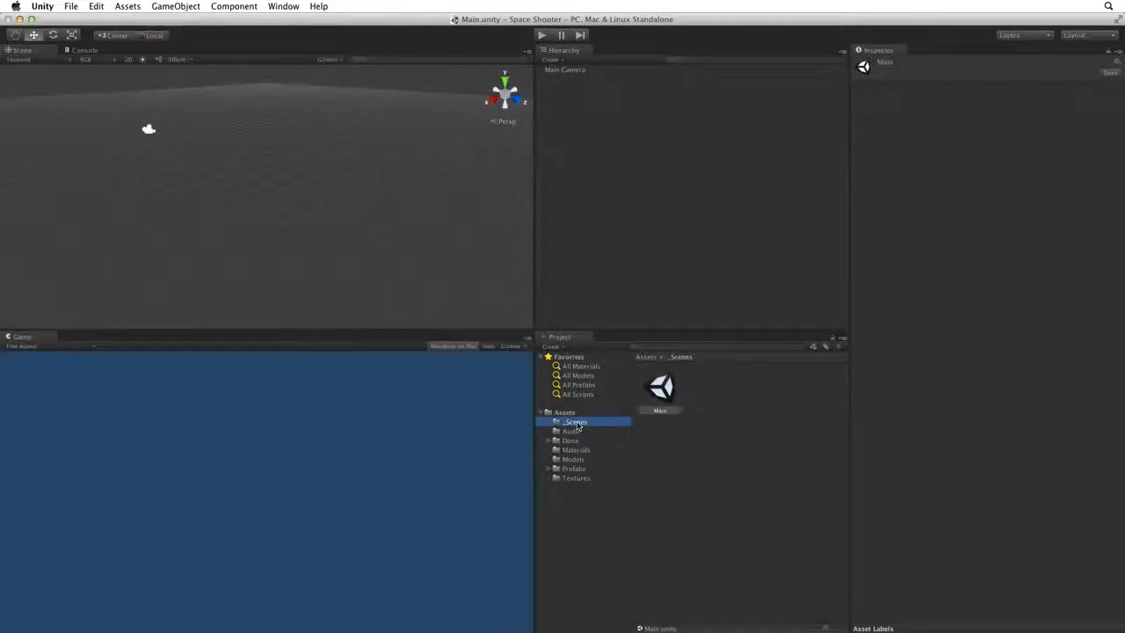
left_click(662, 389)
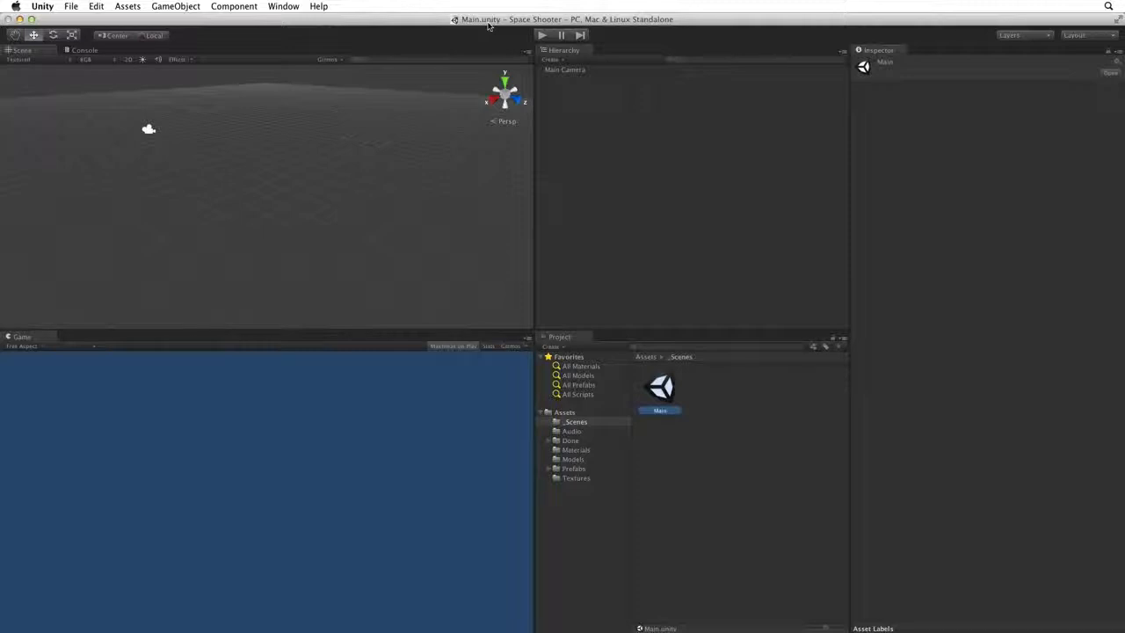
Switch the project's build platform to Web Player in the Build Settings.
left_click(70, 6)
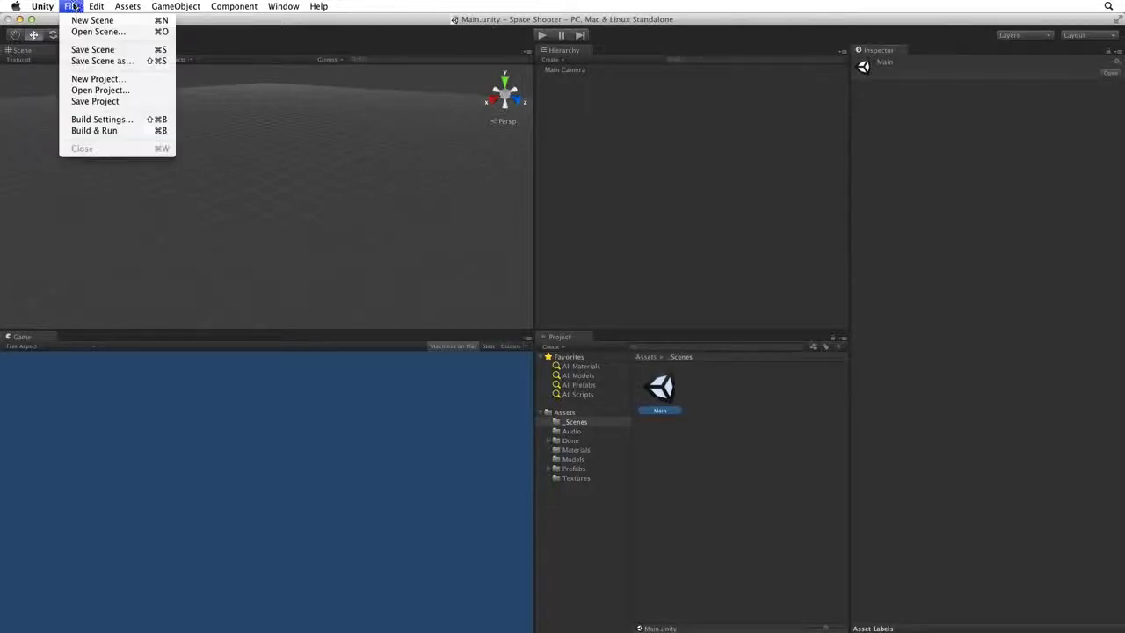
left_click(145, 124)
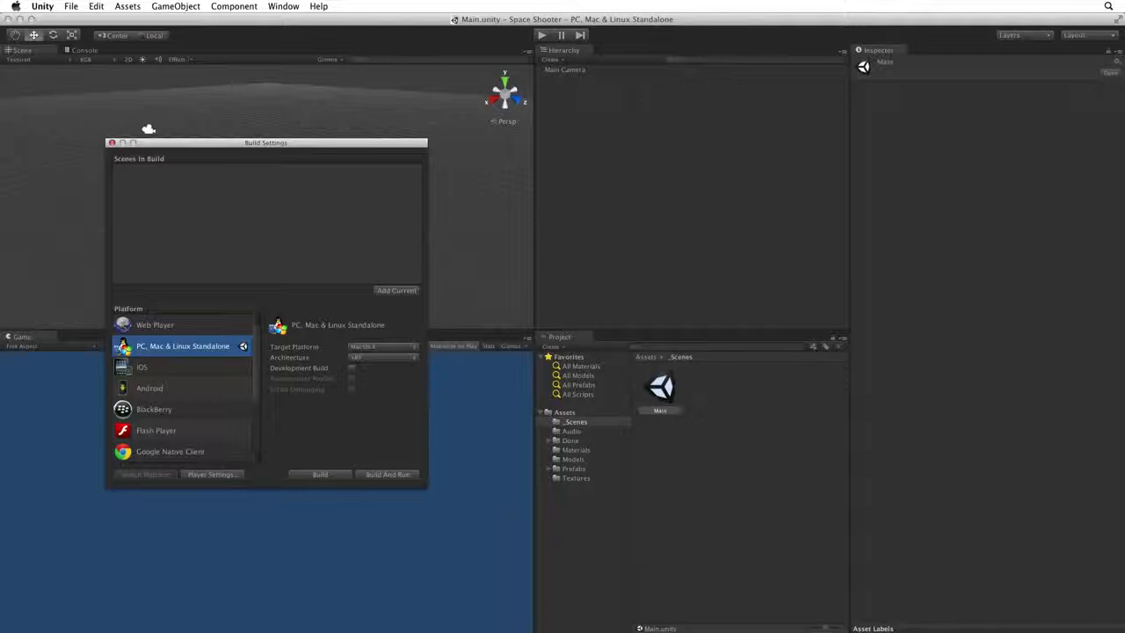
left_click(218, 325)
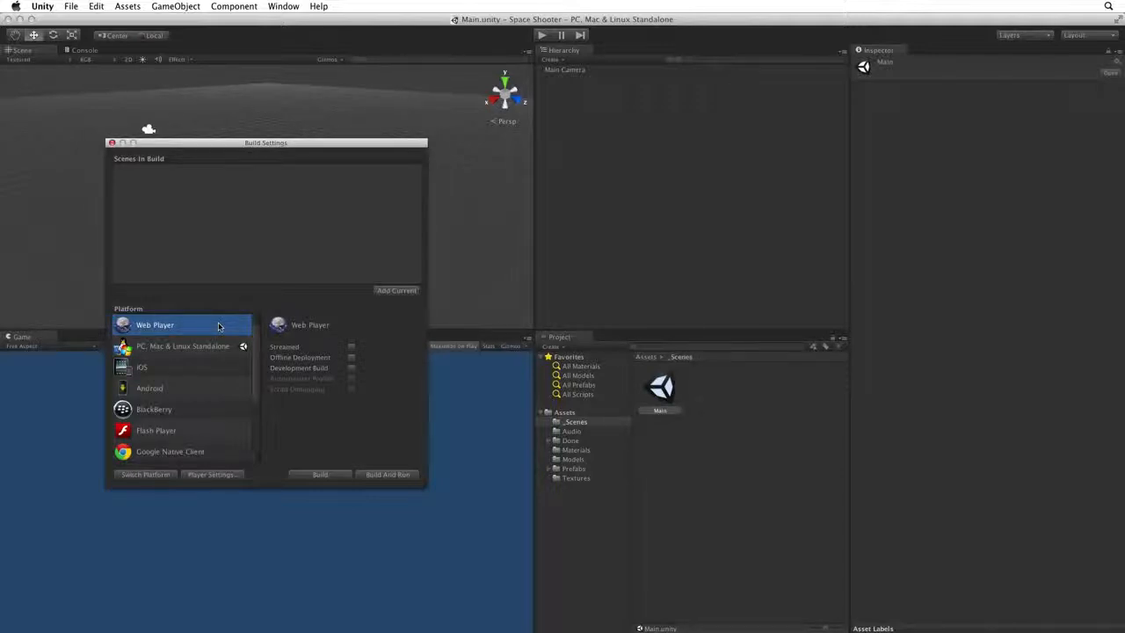
left_click(202, 345)
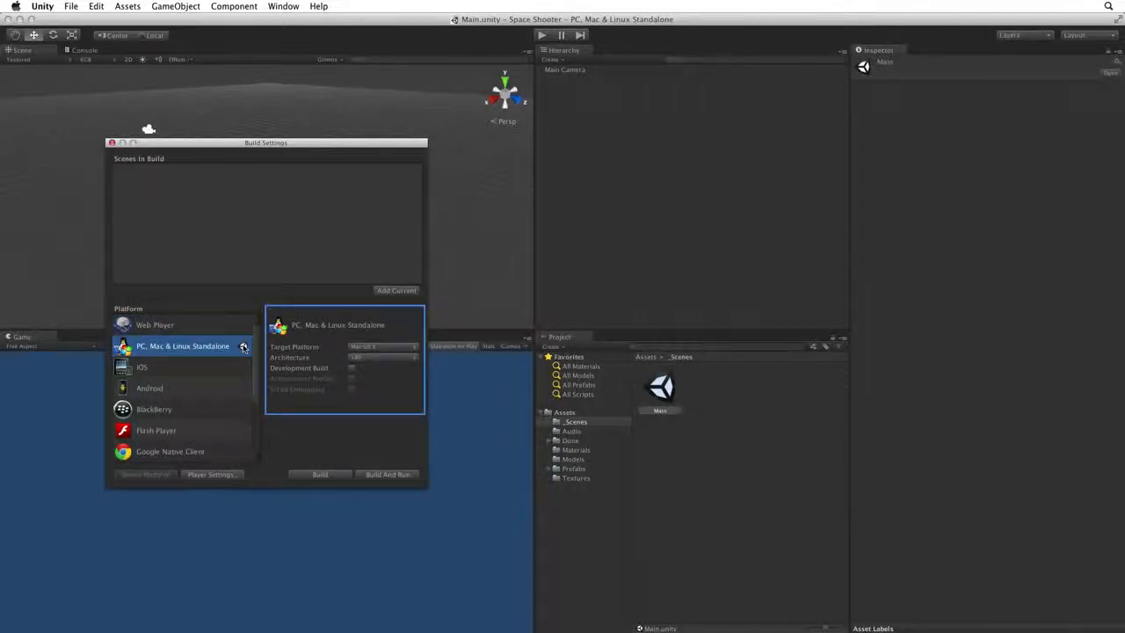
left_click(219, 325)
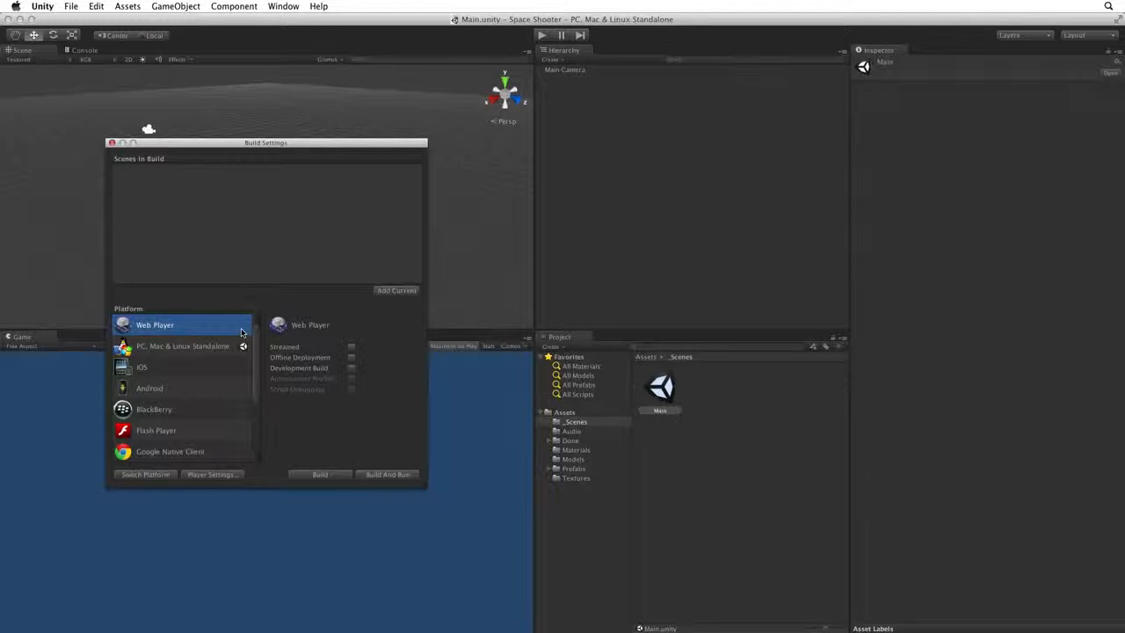
left_click(139, 476)
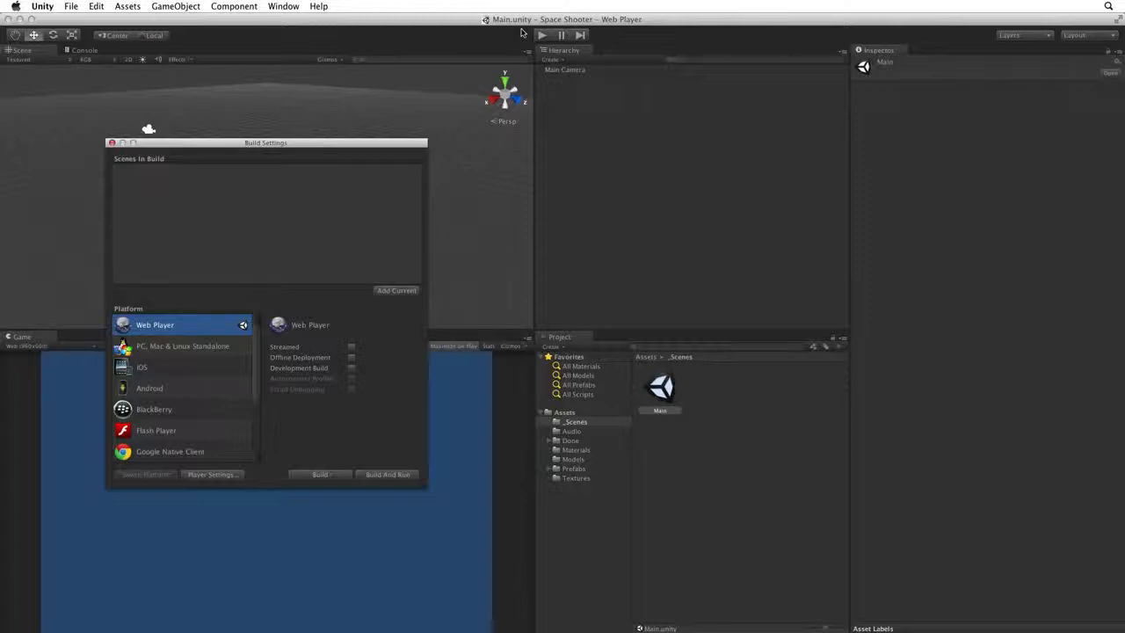
Close the Build Settings and open the project's Player settings for inspection.
left_click(211, 474)
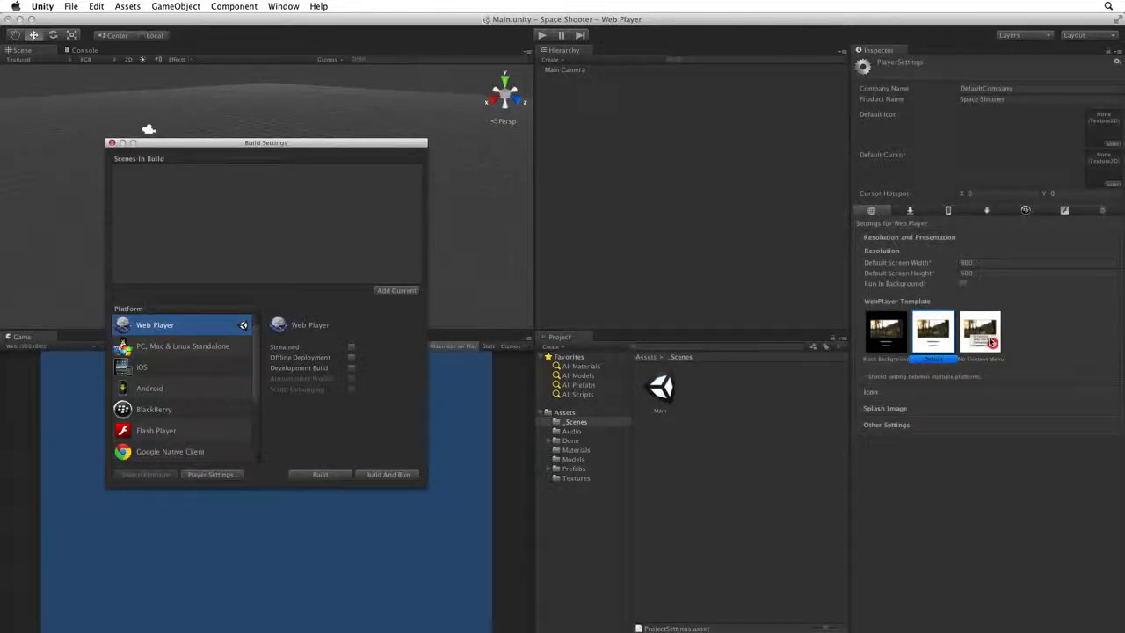
left_click(110, 144)
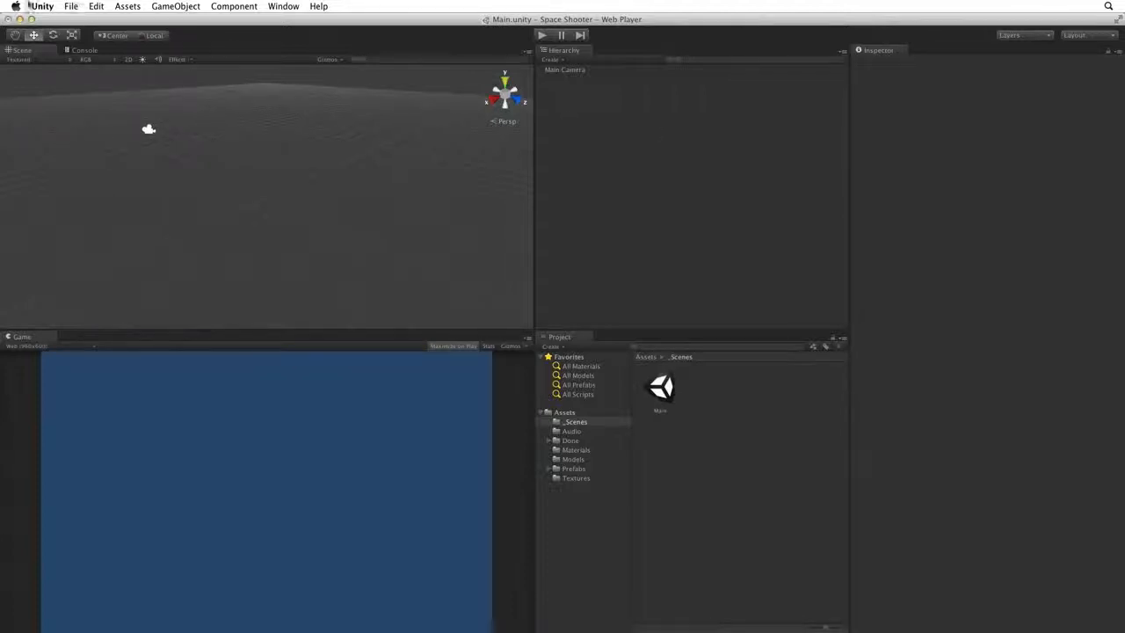
left_click(94, 6)
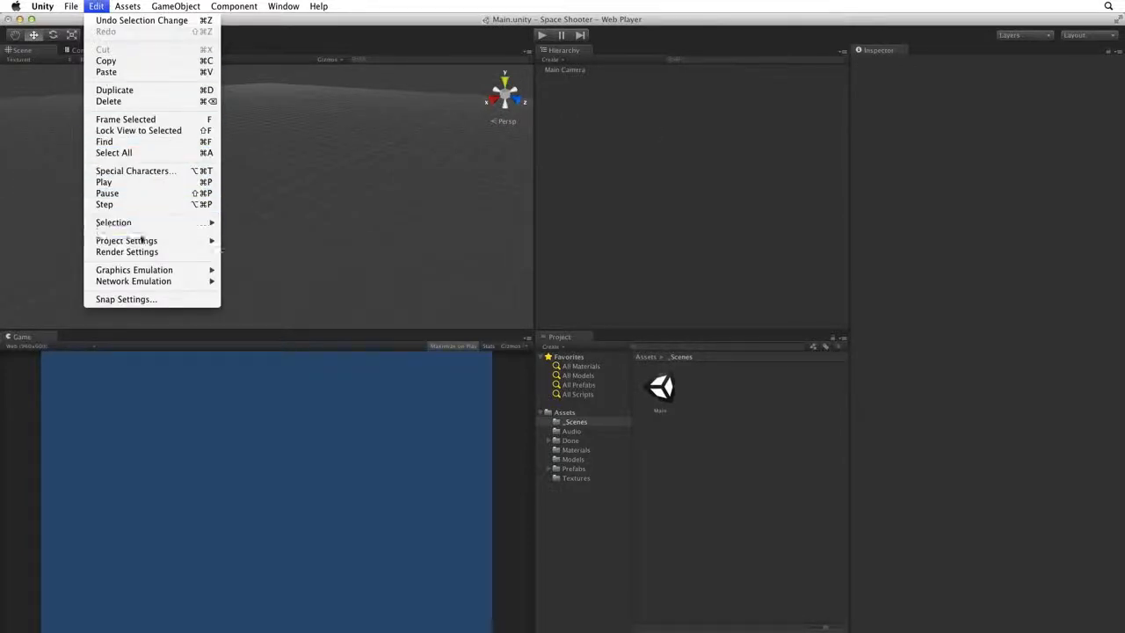
mouse_move(143, 244)
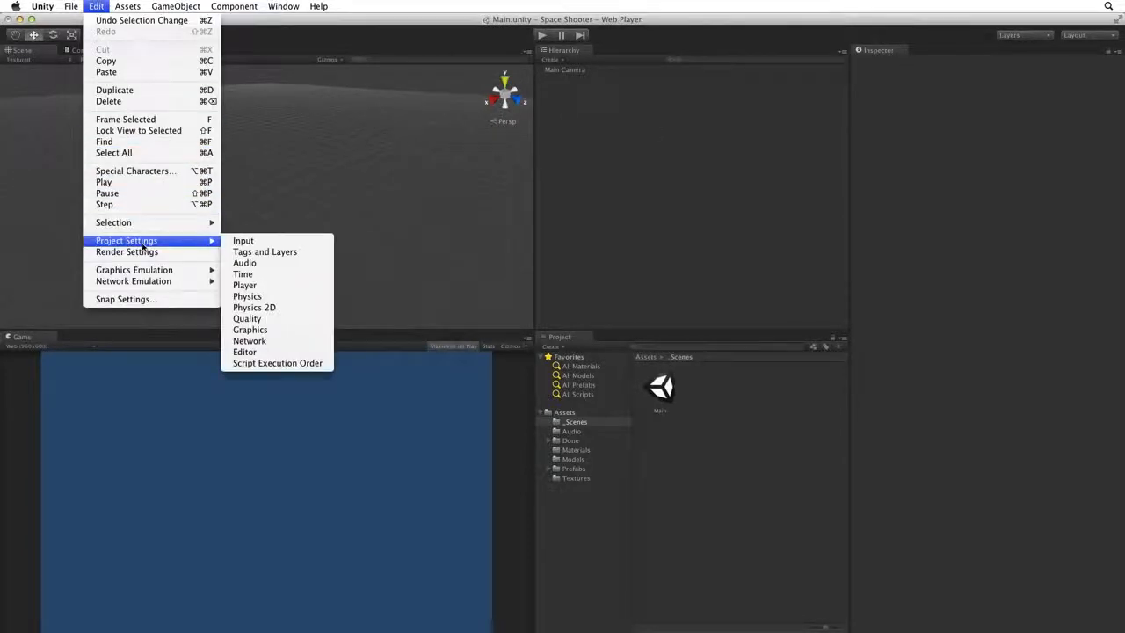
left_click(254, 287)
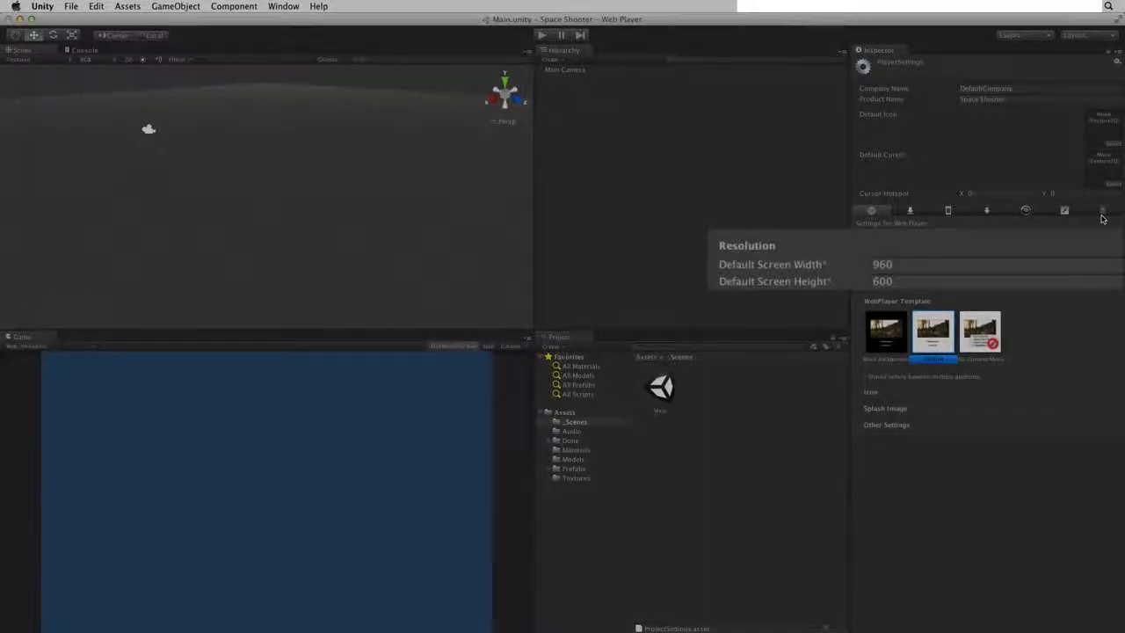
Set the Web Player's default screen width to 600 and default screen height to 900.
left_click(817, 255)
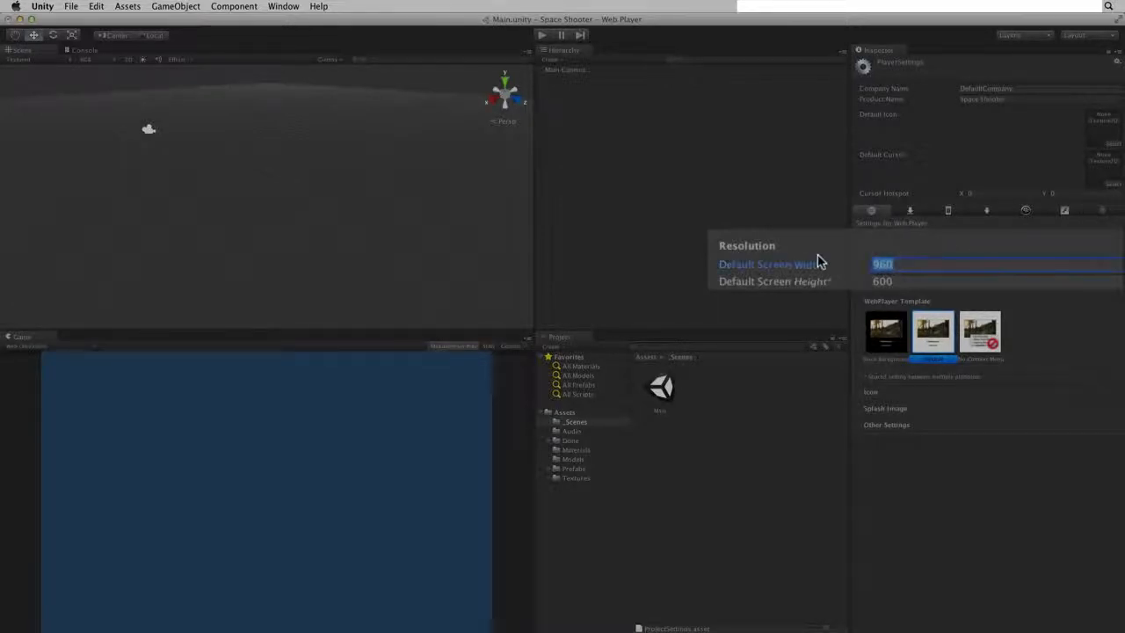
type("600")
key("Tab")
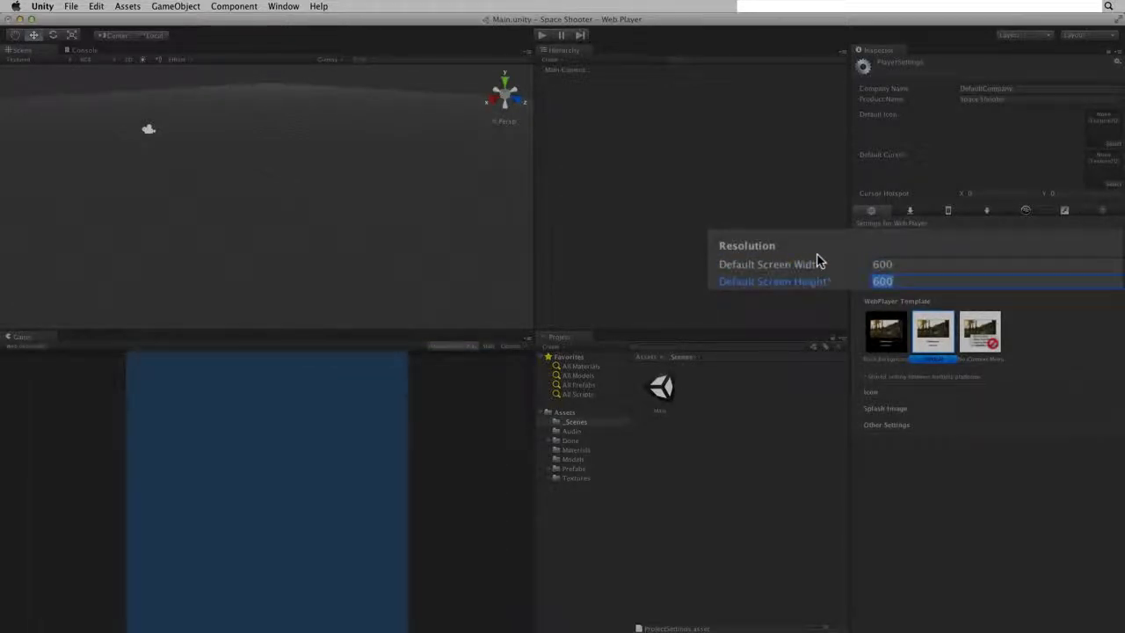
type("900")
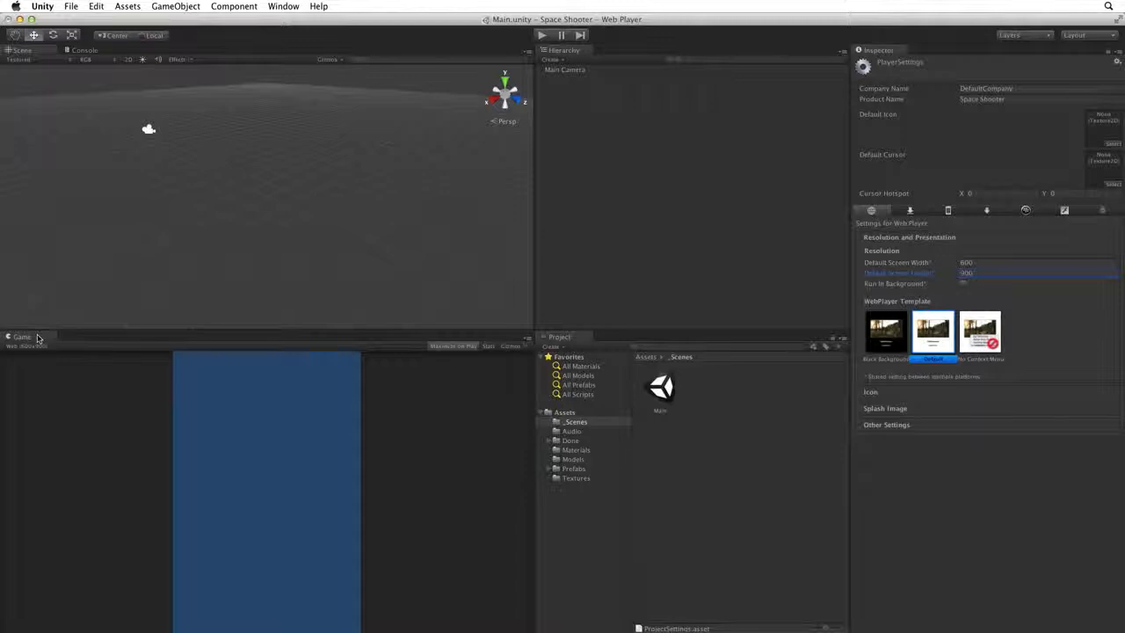
Dock the Game view between the Scene and Console views, check each of the three, and leave the Game view showing.
left_click_drag(37, 336, 75, 48)
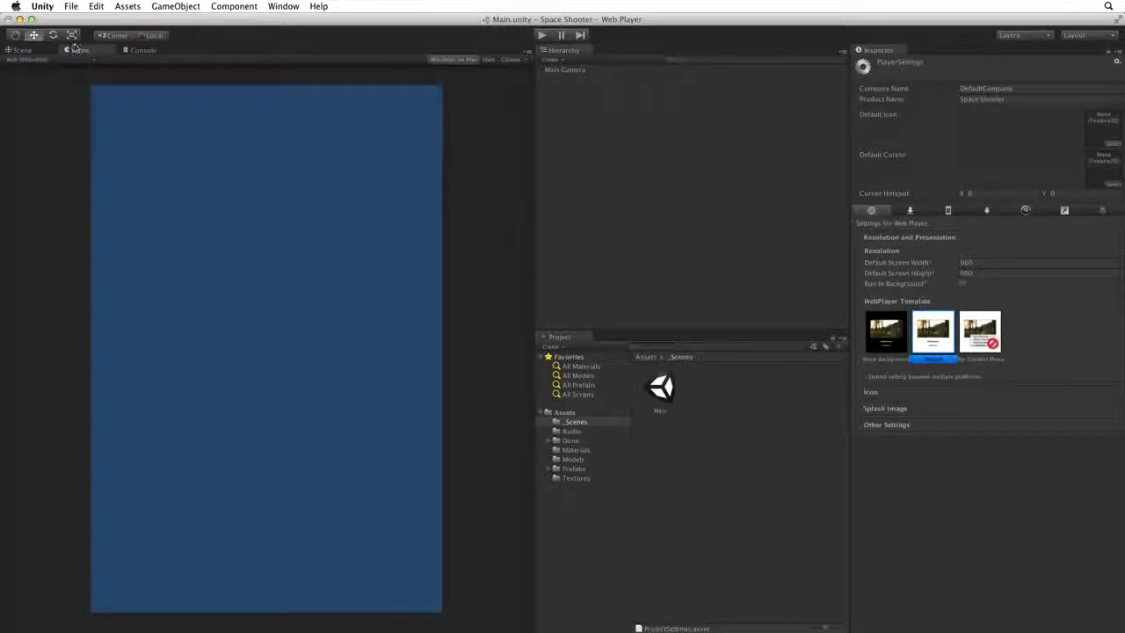
left_click(22, 50)
left_click(74, 51)
left_click(150, 51)
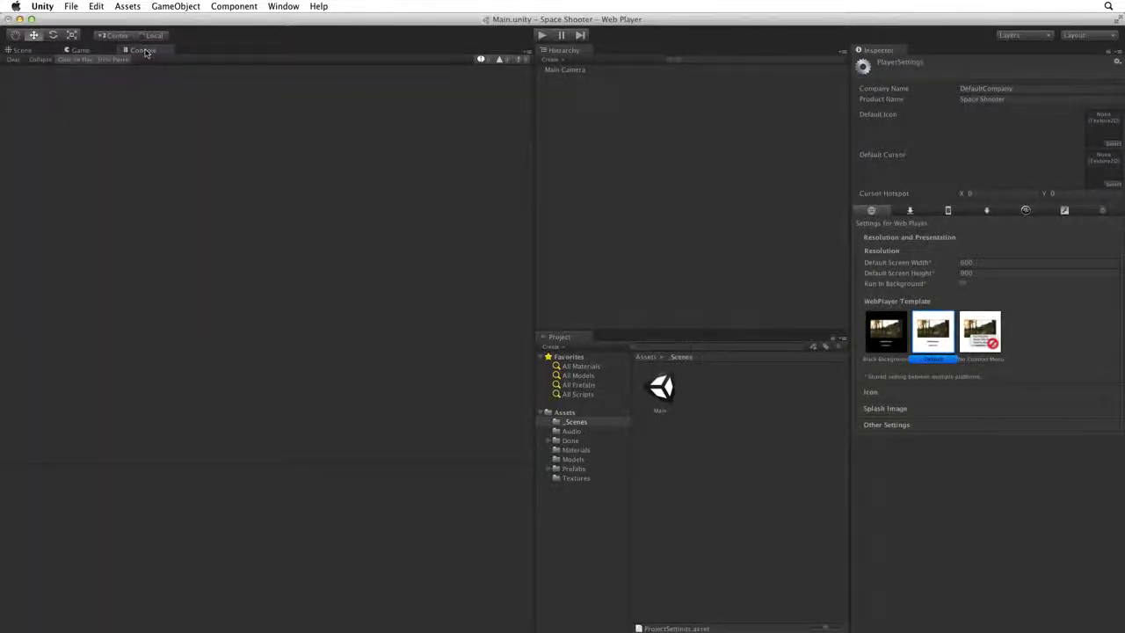
left_click(84, 51)
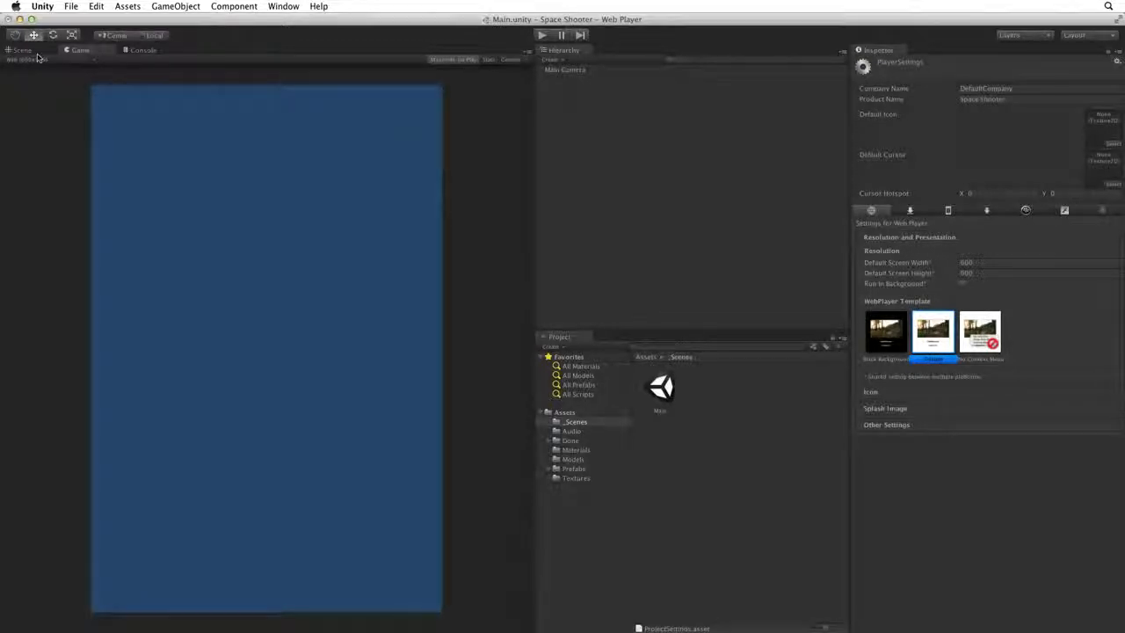
Save the current window arrangement as a layout named Space Shooter and choose it from the saved layouts.
left_click(1074, 36)
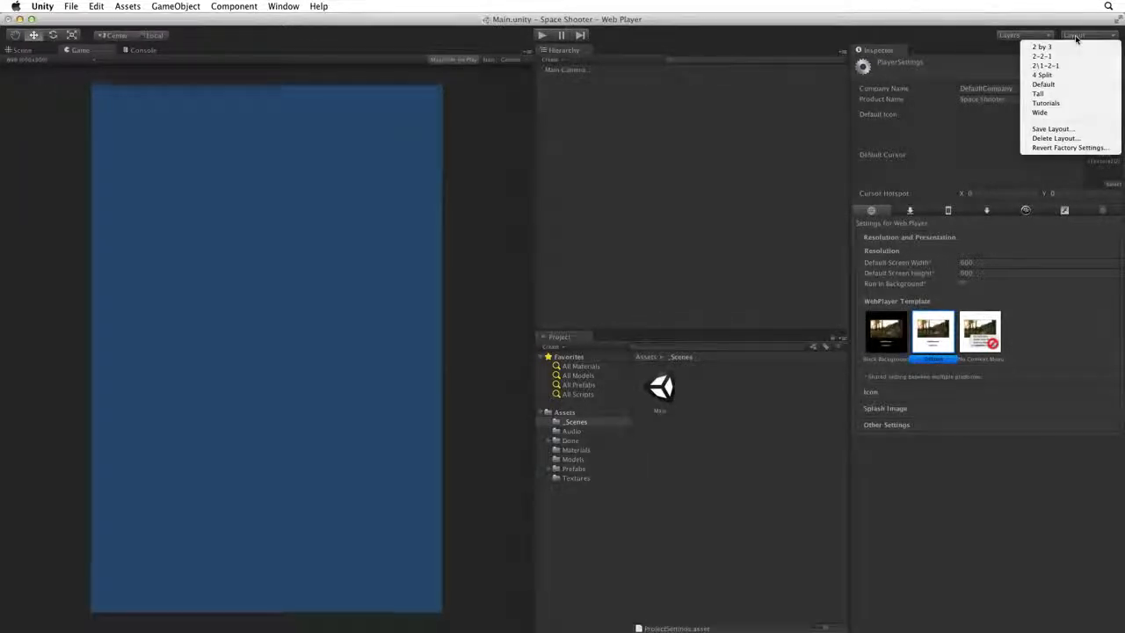
left_click(1051, 129)
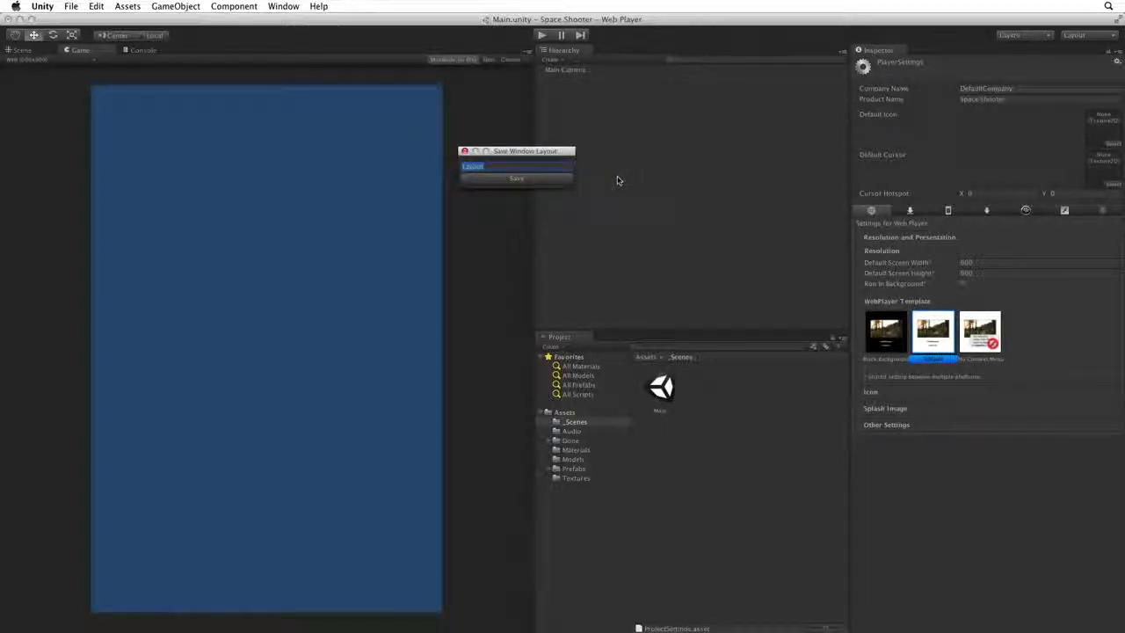
type("Space Shooter")
key("Return")
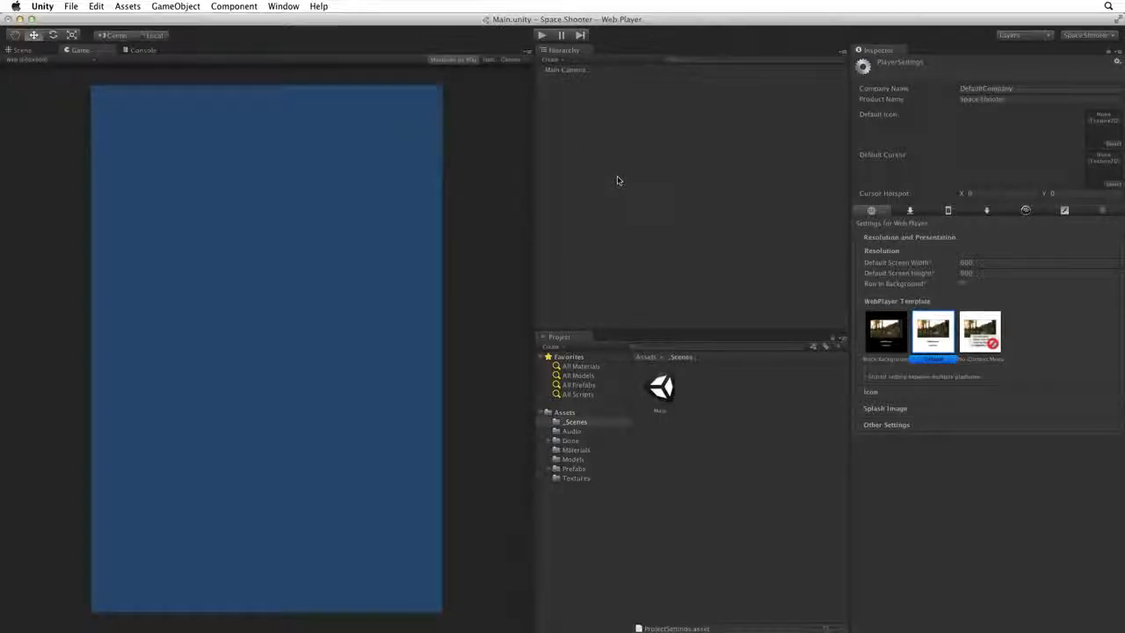
left_click(1089, 37)
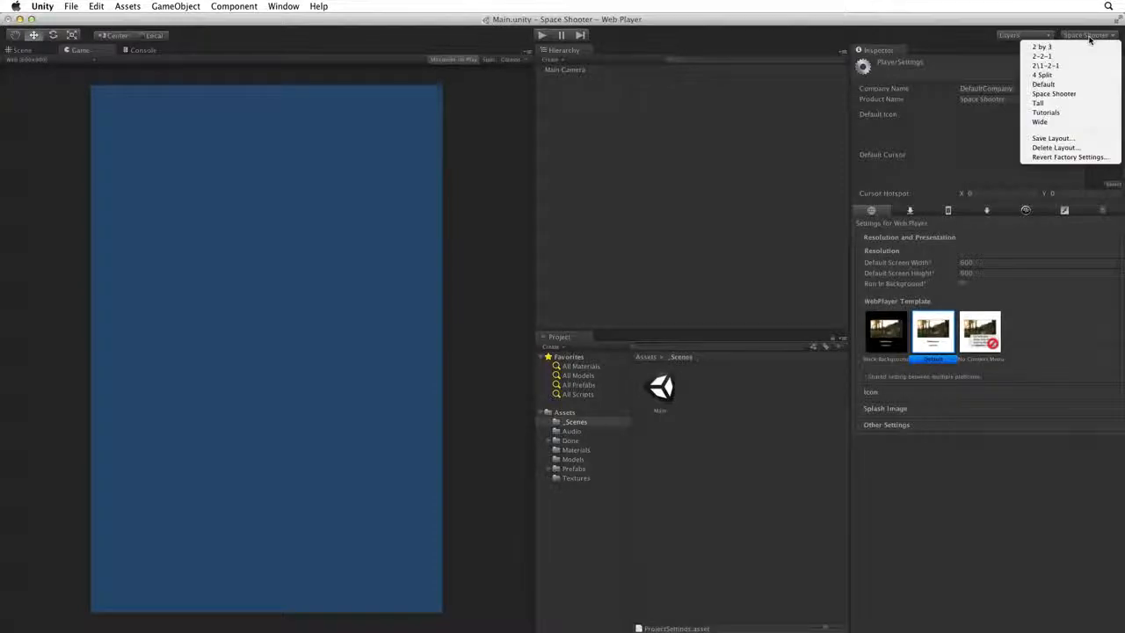
left_click(1085, 94)
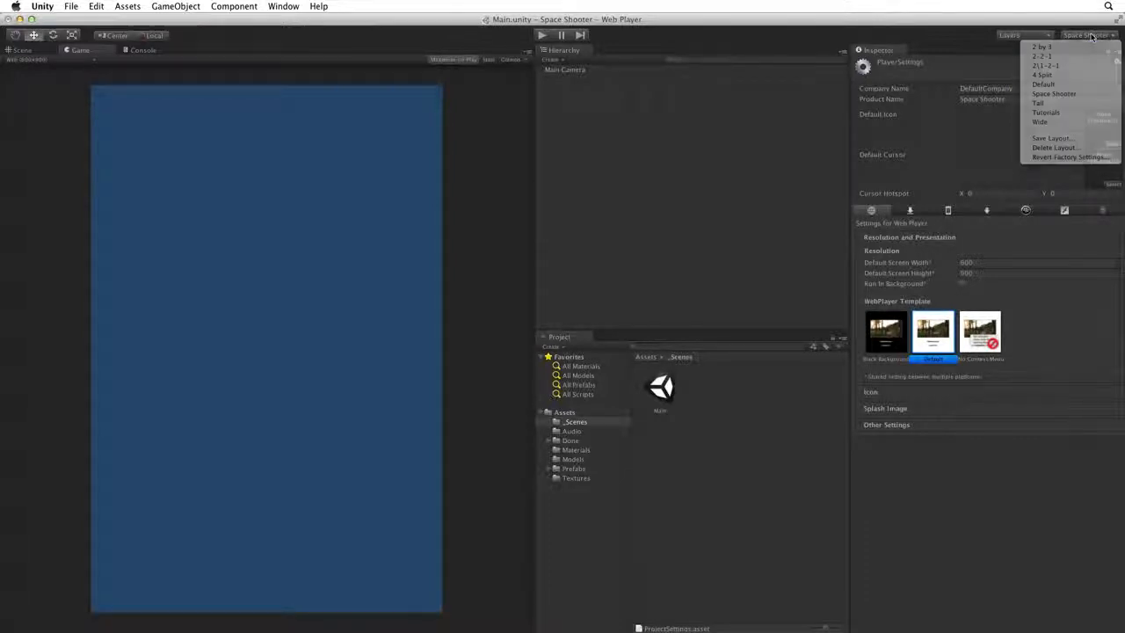